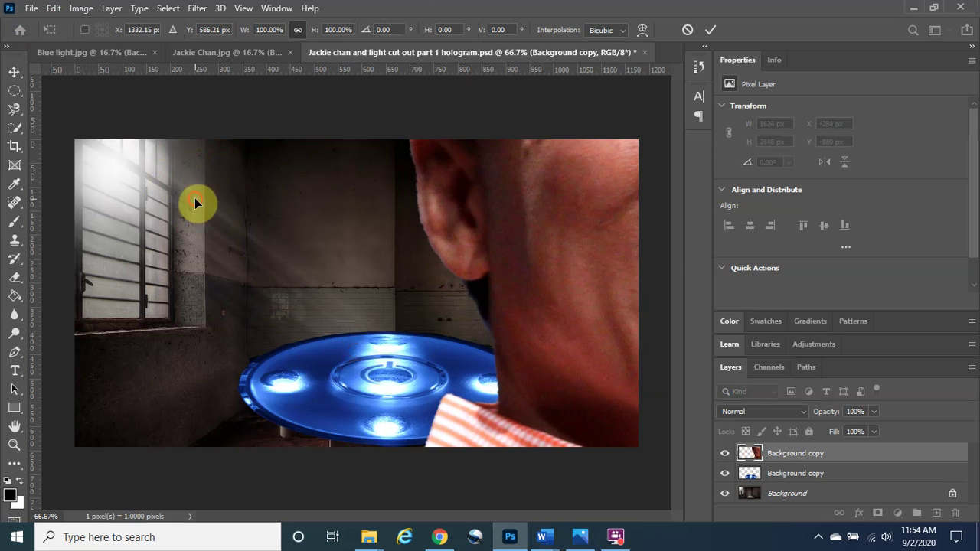
Step: Scale the oversized portrait cutout down proportionally and move it into view within the room scene
{"action": "left_click_drag", "start_coordinate": [263, 201], "coordinate": [317, 376]}
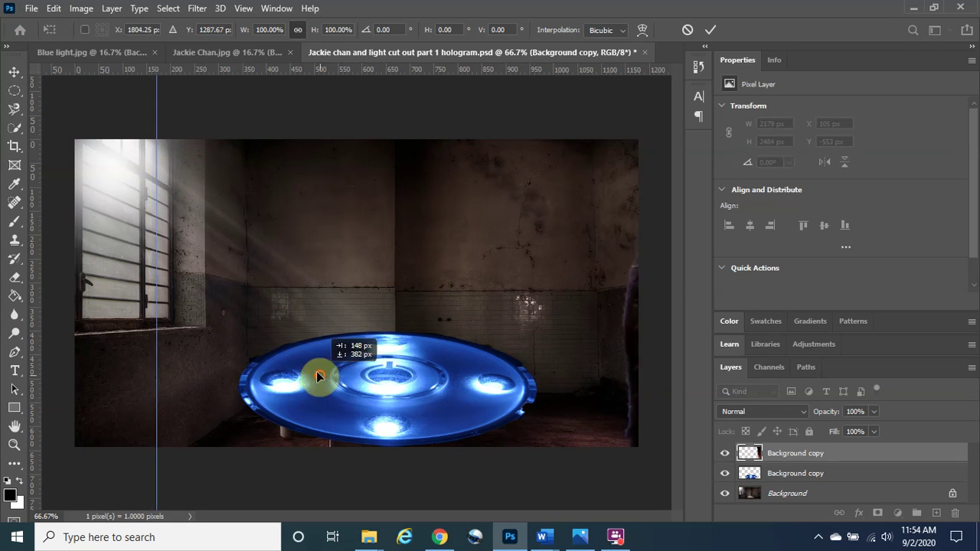
{"action": "left_click_drag", "start_coordinate": [317, 179], "coordinate": [234, 201]}
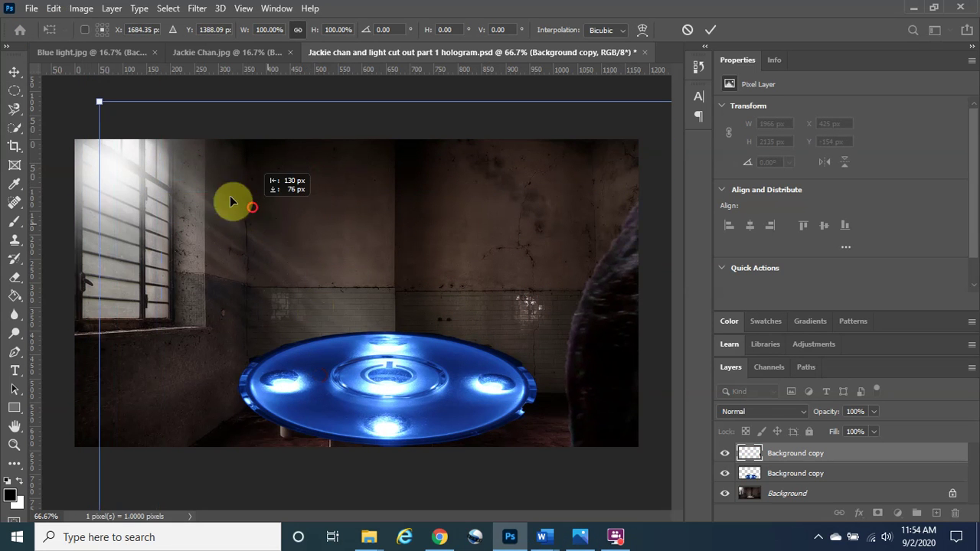
{"action": "left_click_drag", "start_coordinate": [100, 103], "coordinate": [550, 428]}
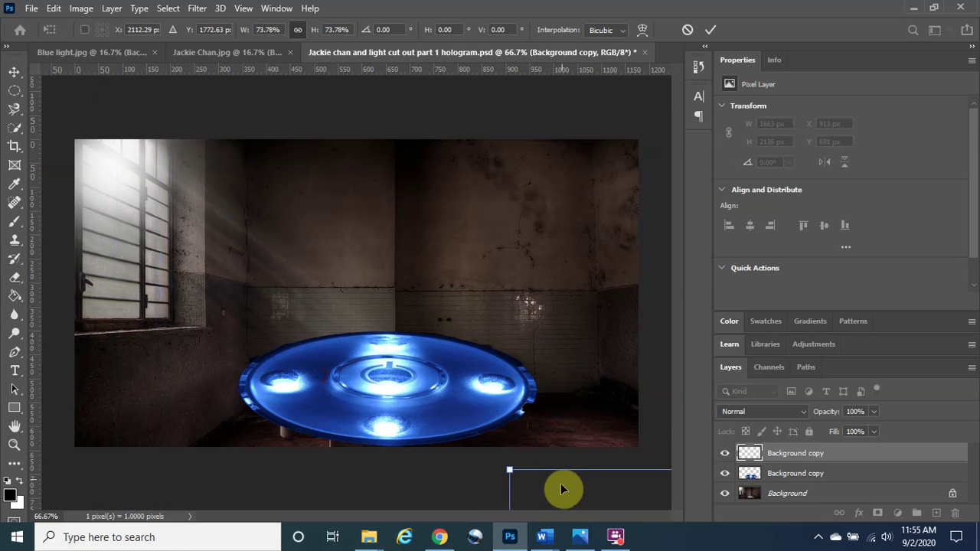
{"action": "mouse_move", "coordinate": [563, 491]}
{"action": "left_mouse_down"}
{"action": "mouse_move", "coordinate": [400, 328]}
{"action": "mouse_move", "coordinate": [146, 131]}
{"action": "mouse_move", "coordinate": [82, 101]}
{"action": "mouse_move", "coordinate": [254, 243]}
{"action": "mouse_move", "coordinate": [406, 345]}
{"action": "mouse_move", "coordinate": [554, 475]}
{"action": "left_mouse_up"}
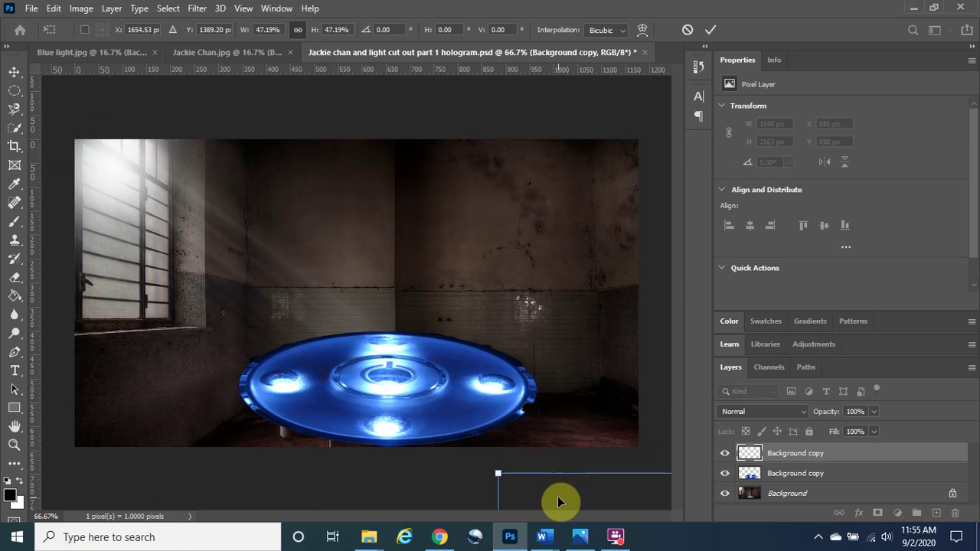
{"action": "left_click_drag", "start_coordinate": [558, 502], "coordinate": [123, 121]}
{"action": "left_click_drag", "start_coordinate": [63, 98], "coordinate": [478, 436]}
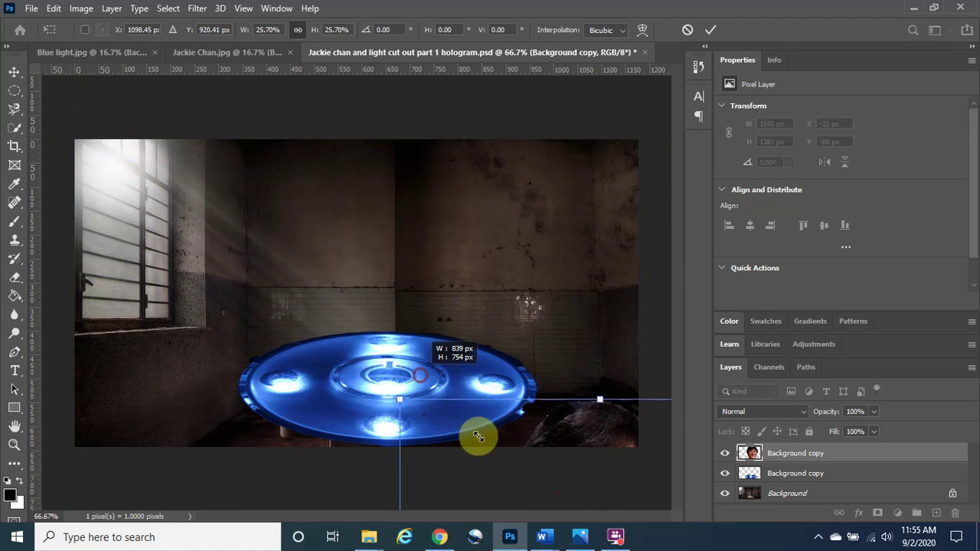
{"action": "left_click_drag", "start_coordinate": [383, 356], "coordinate": [249, 186]}
Step: Refine the portrait cutout to about 17.92% scale, position it centred over the blue disc, and apply the transform
{"action": "left_click_drag", "start_coordinate": [169, 138], "coordinate": [203, 170]}
{"action": "left_click_drag", "start_coordinate": [339, 280], "coordinate": [332, 242]}
{"action": "left_click_drag", "start_coordinate": [196, 130], "coordinate": [246, 179]}
{"action": "left_click_drag", "start_coordinate": [372, 280], "coordinate": [361, 257]}
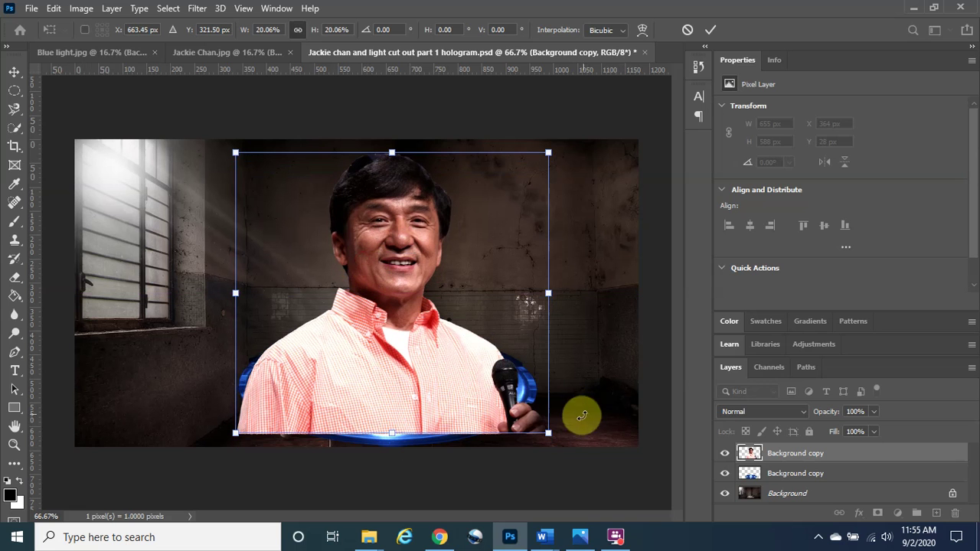
{"action": "left_click_drag", "start_coordinate": [549, 434], "coordinate": [526, 414]}
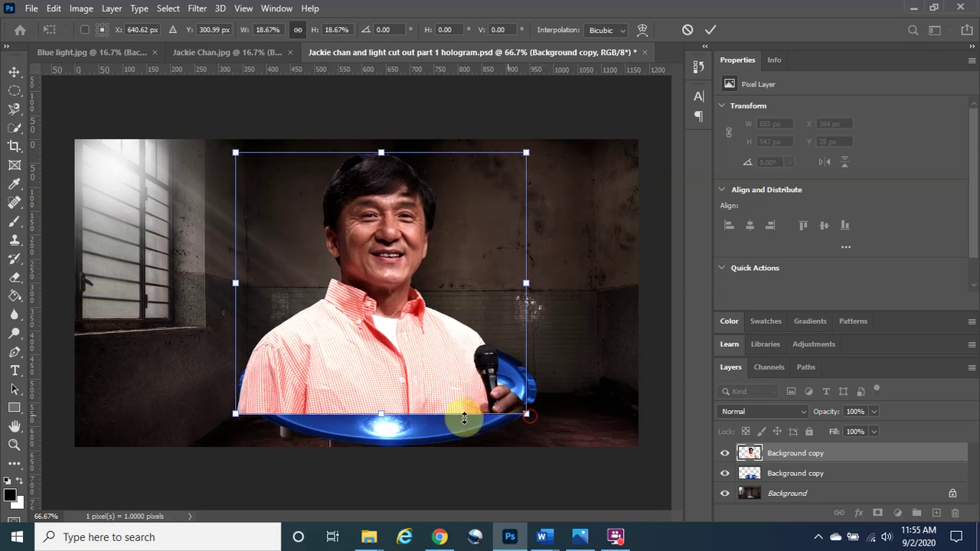
{"action": "left_click_drag", "start_coordinate": [234, 415], "coordinate": [247, 411]}
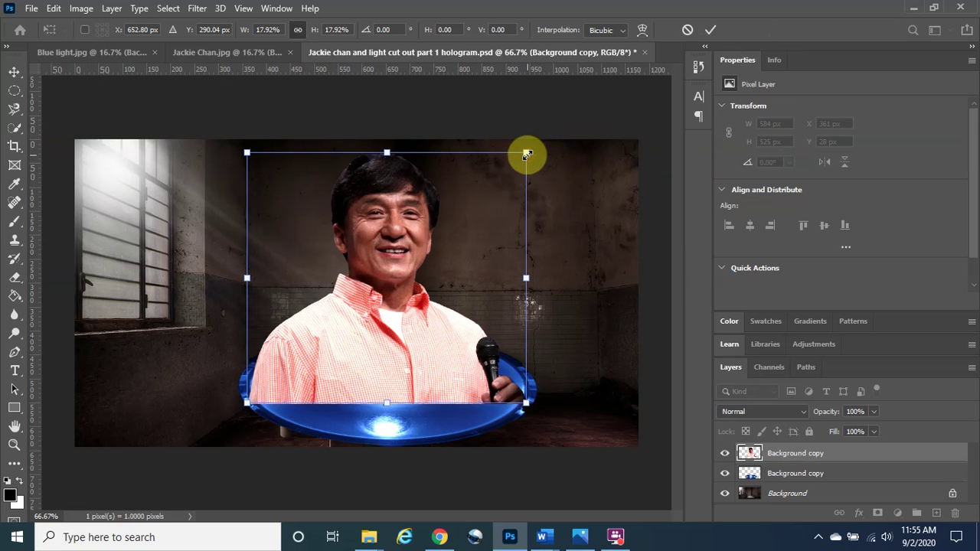
{"action": "left_click", "coordinate": [707, 34]}
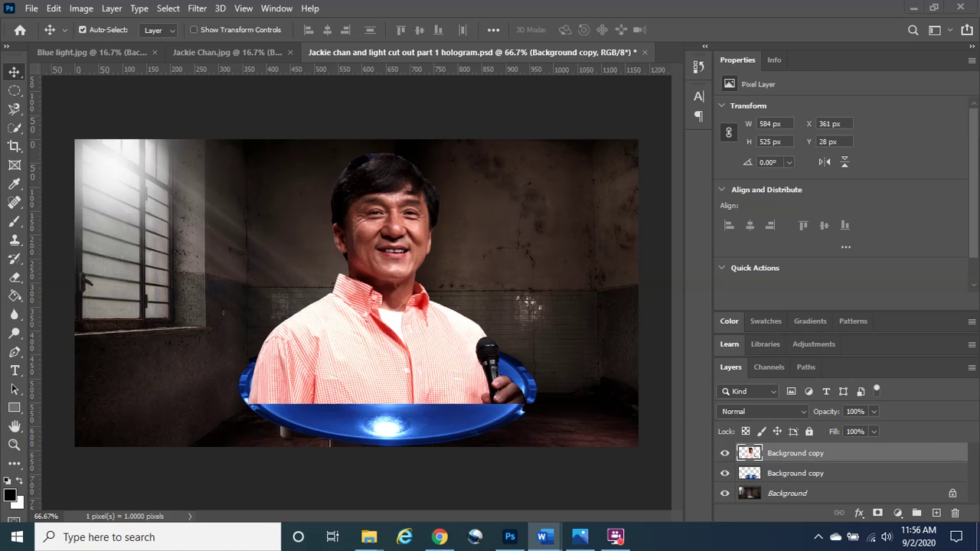
Step: Duplicate the portrait layer twice to make three stacked copies
{"action": "left_click", "coordinate": [856, 454]}
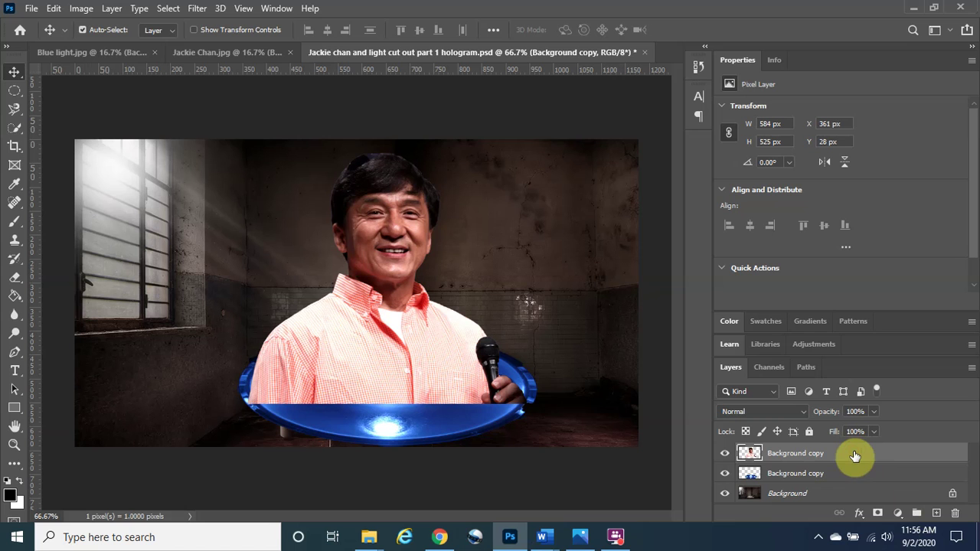
{"action": "left_click_drag", "start_coordinate": [856, 454], "coordinate": [937, 514]}
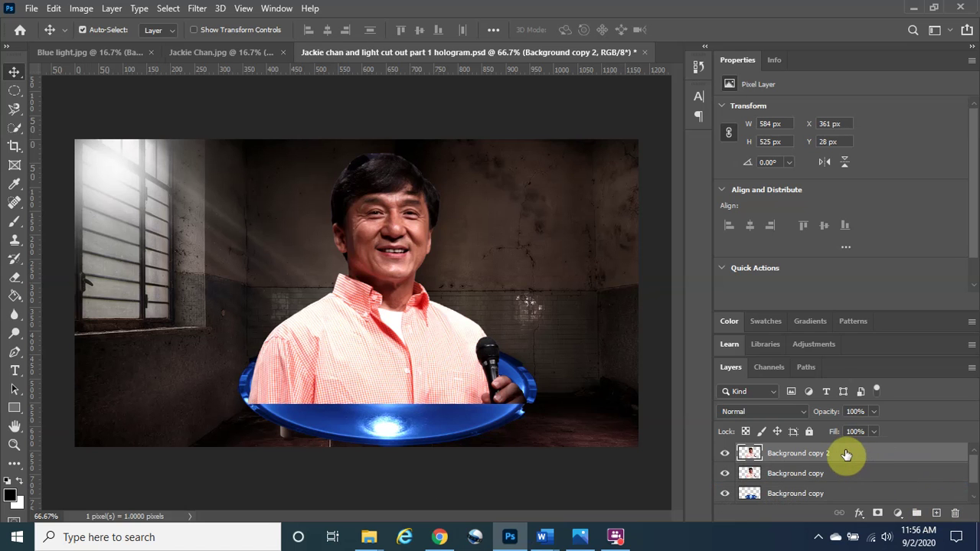
{"action": "left_click_drag", "start_coordinate": [846, 454], "coordinate": [936, 512]}
Step: Rename the three portrait layers, from uppermost to lowest, as Glow, blur edges and motion blur
{"action": "double_click", "coordinate": [827, 453]}
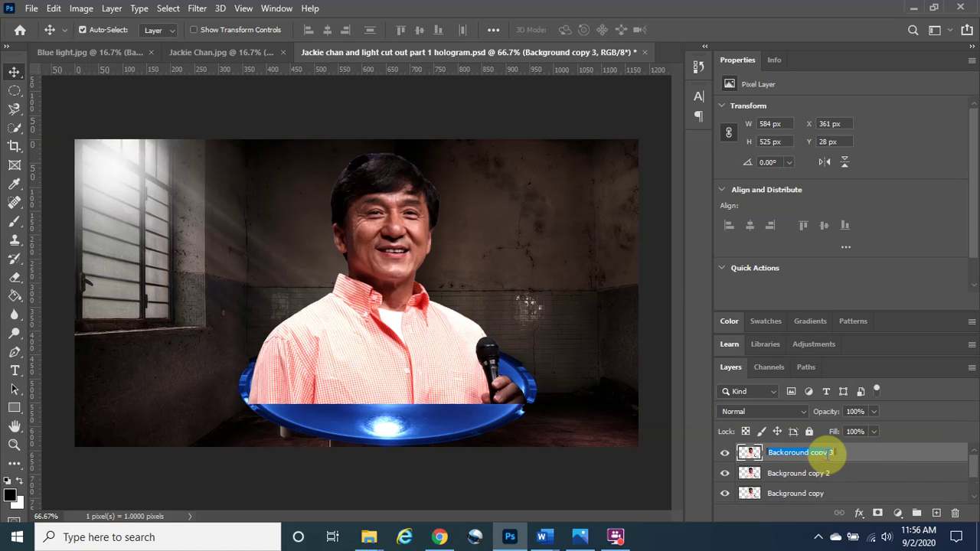
{"action": "type", "text": "Glow"}
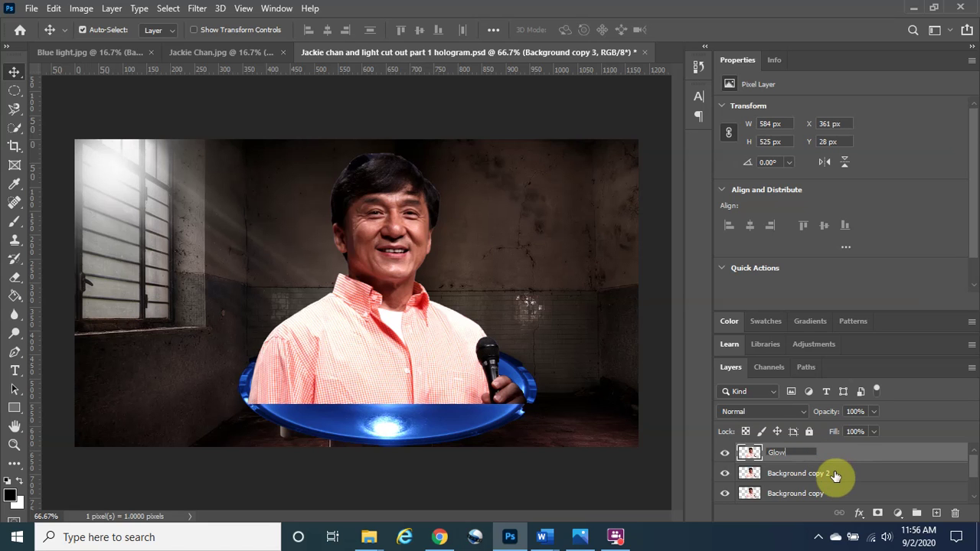
{"action": "key", "text": "Return"}
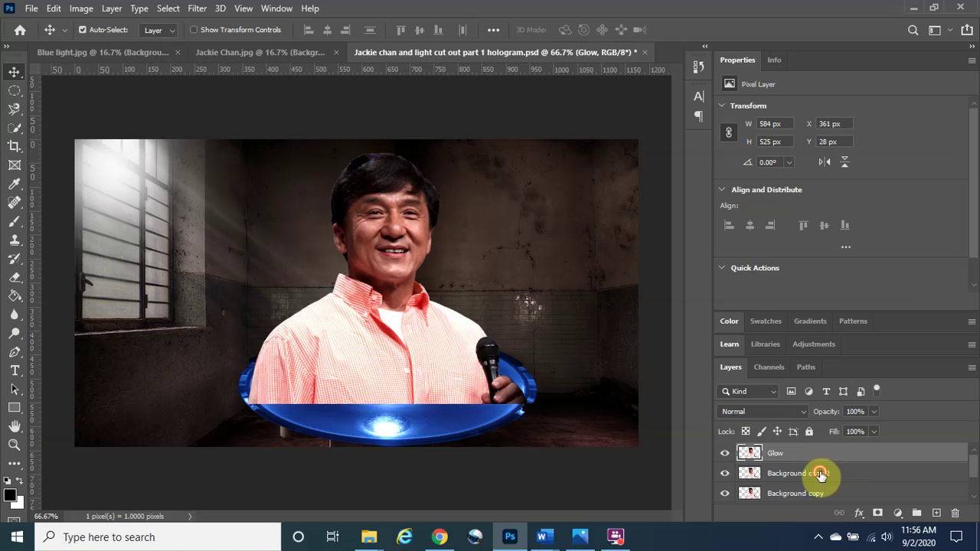
{"action": "double_click", "coordinate": [821, 474]}
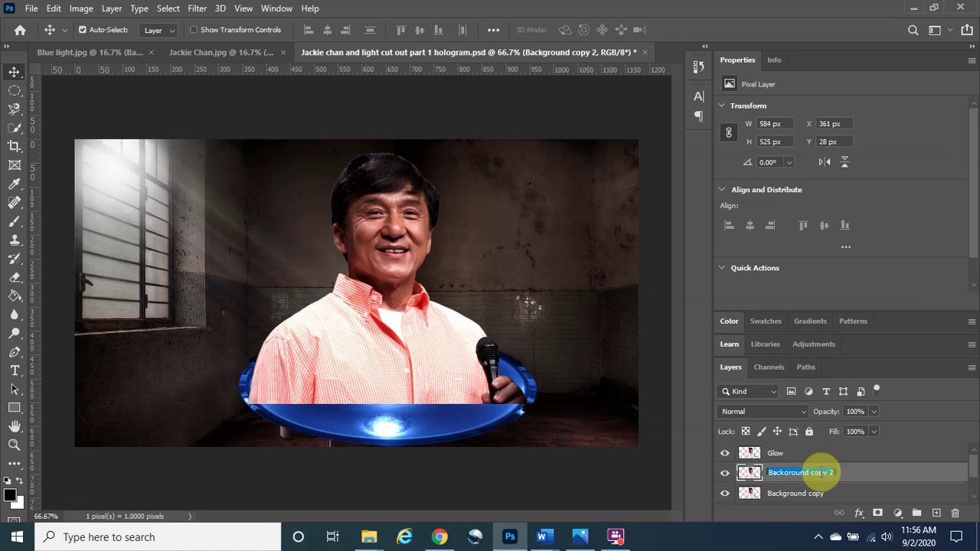
{"action": "type", "text": "blur edges"}
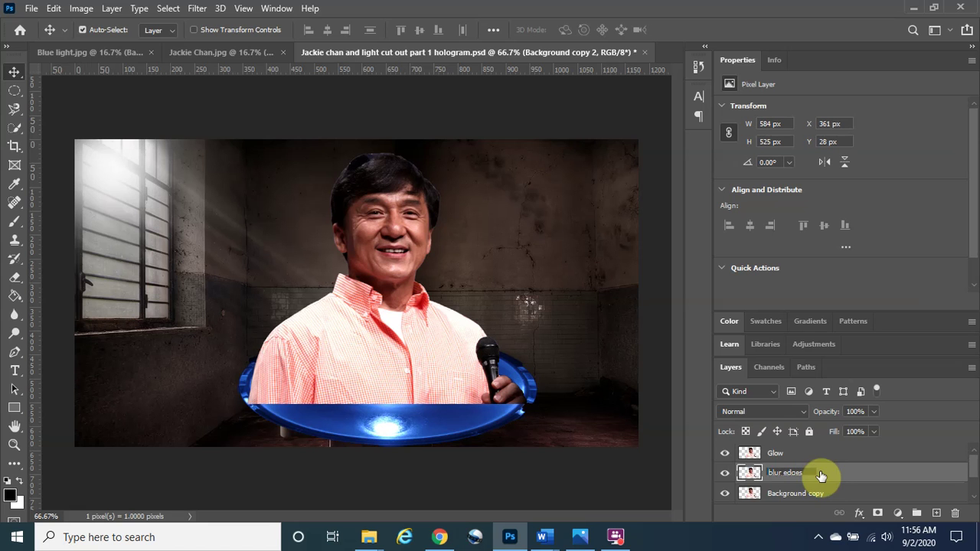
{"action": "double_click", "coordinate": [812, 494]}
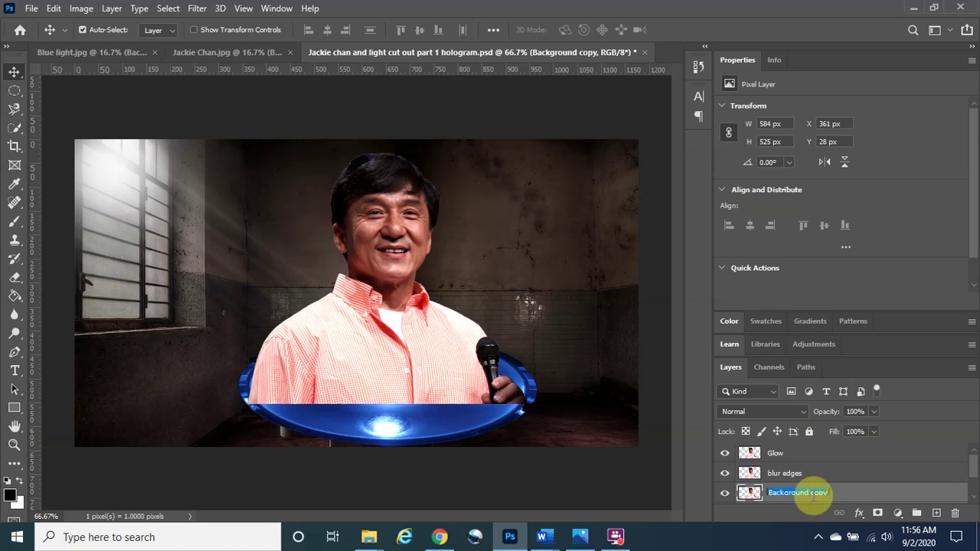
{"action": "type", "text": "motion blur"}
{"action": "key", "text": "Return"}
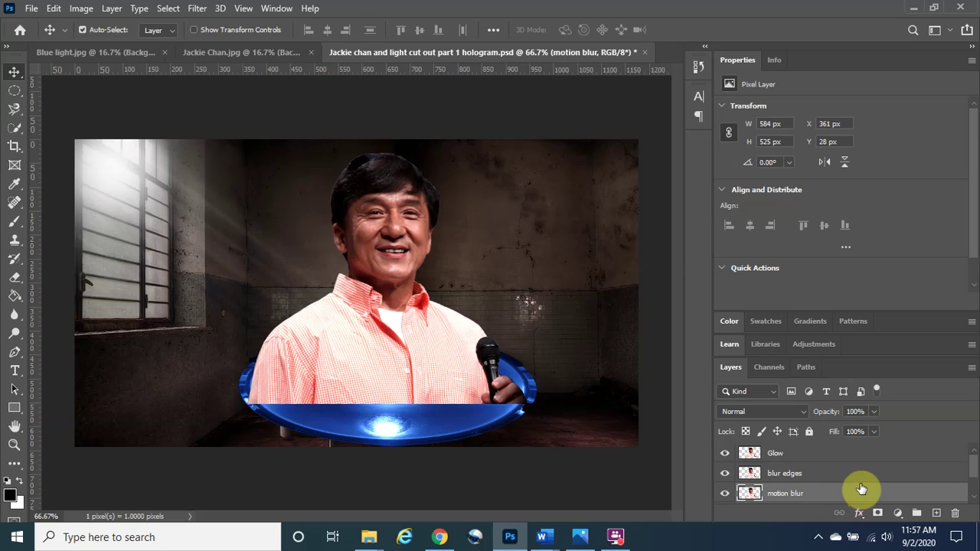
Step: Hide the Glow and blur edges layers
{"action": "left_click", "coordinate": [818, 455]}
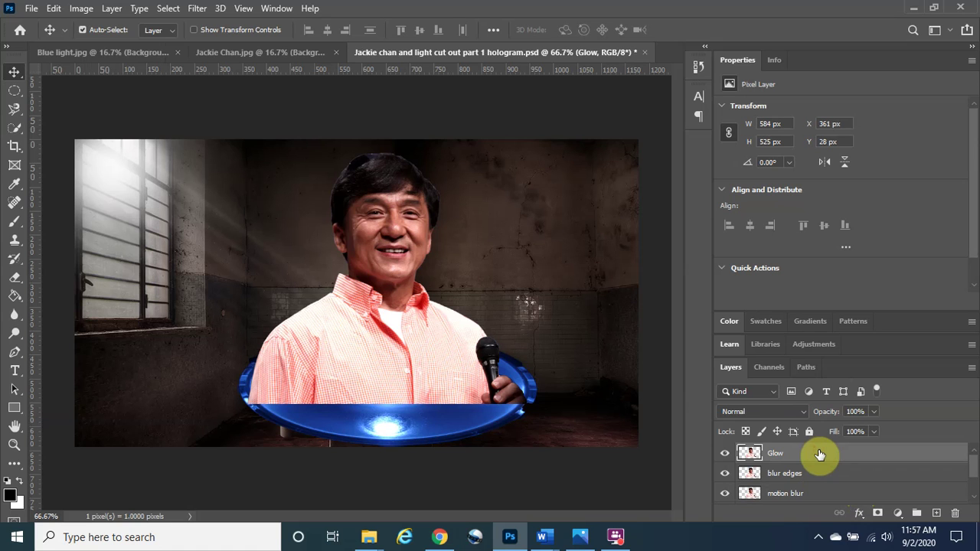
{"action": "left_click", "coordinate": [725, 455]}
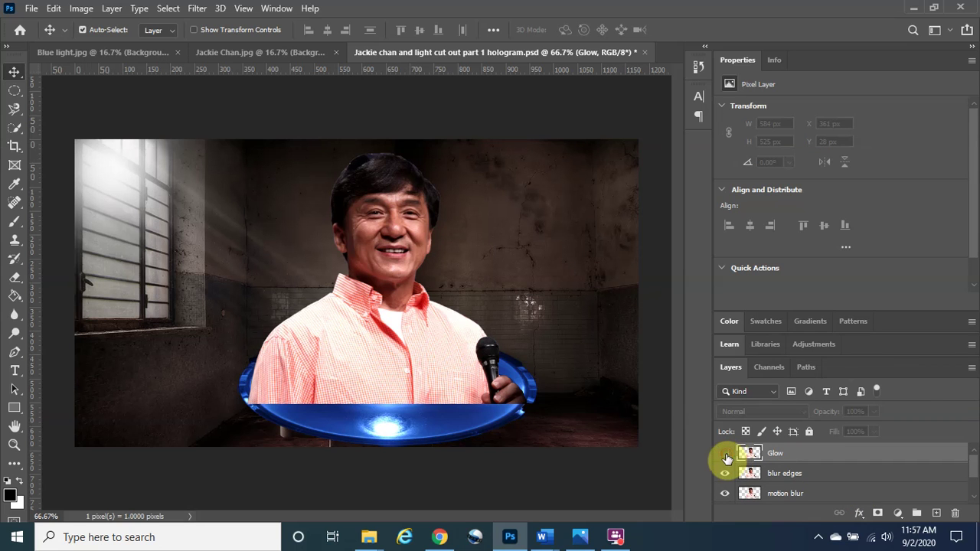
{"action": "left_click", "coordinate": [725, 475]}
Step: Set the motion blur layer's blend mode to Linear Light
{"action": "left_click", "coordinate": [789, 495]}
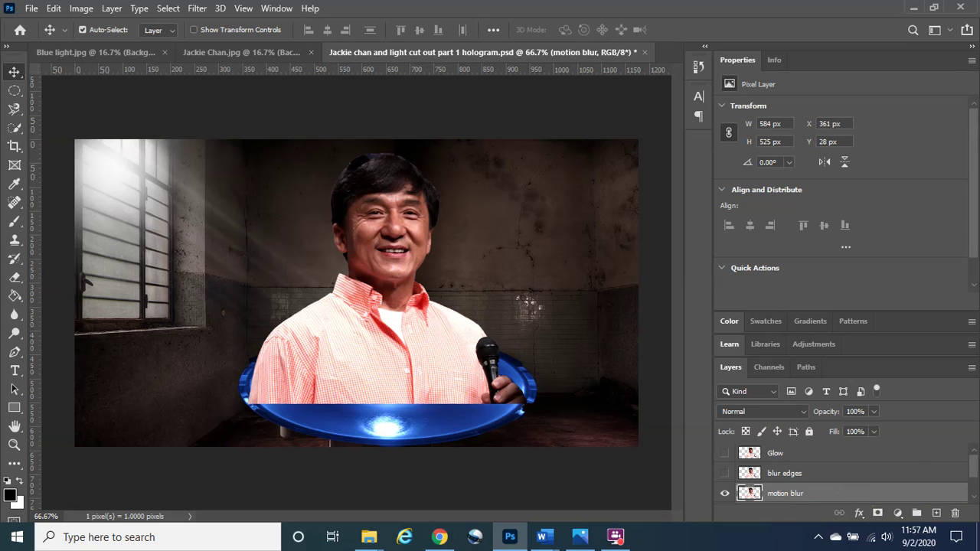
{"action": "left_click", "coordinate": [804, 415]}
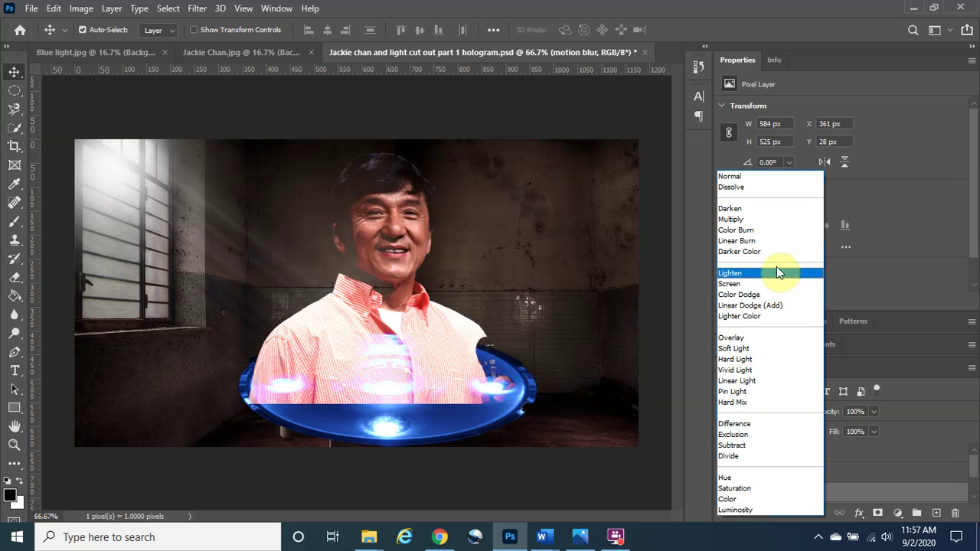
{"action": "left_click", "coordinate": [789, 380]}
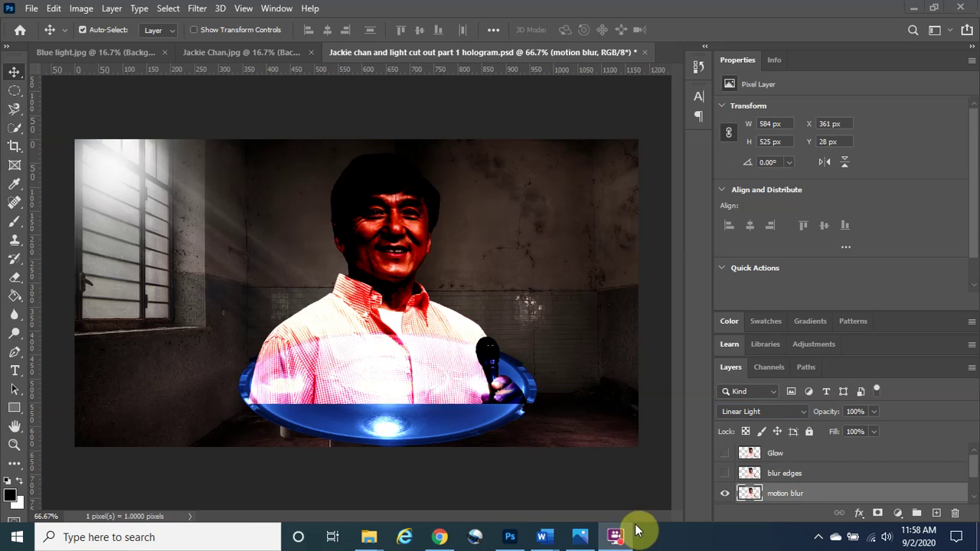
Step: Apply a Motion Blur filter to the motion blur layer with a 0° angle and 40 pixels distance
{"action": "left_click", "coordinate": [197, 9]}
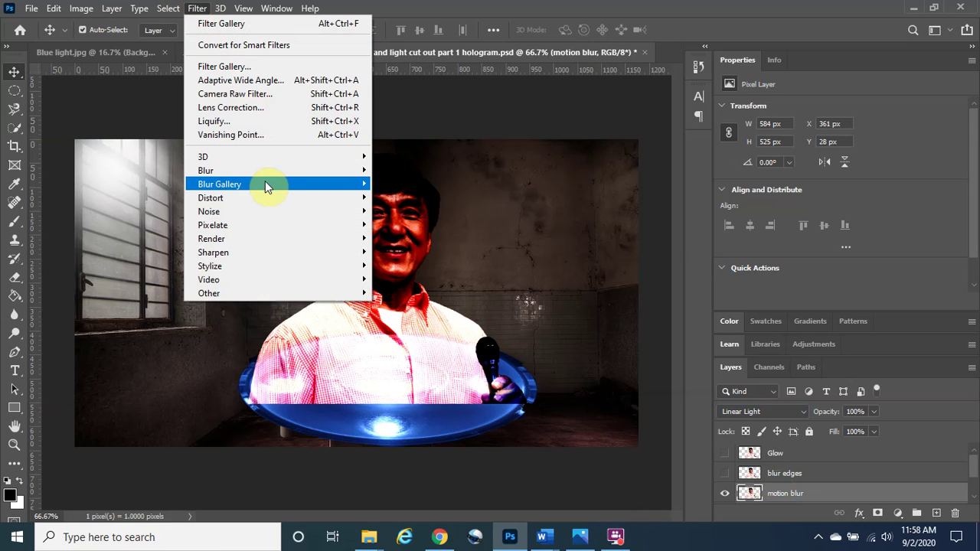
{"action": "mouse_move", "coordinate": [274, 171]}
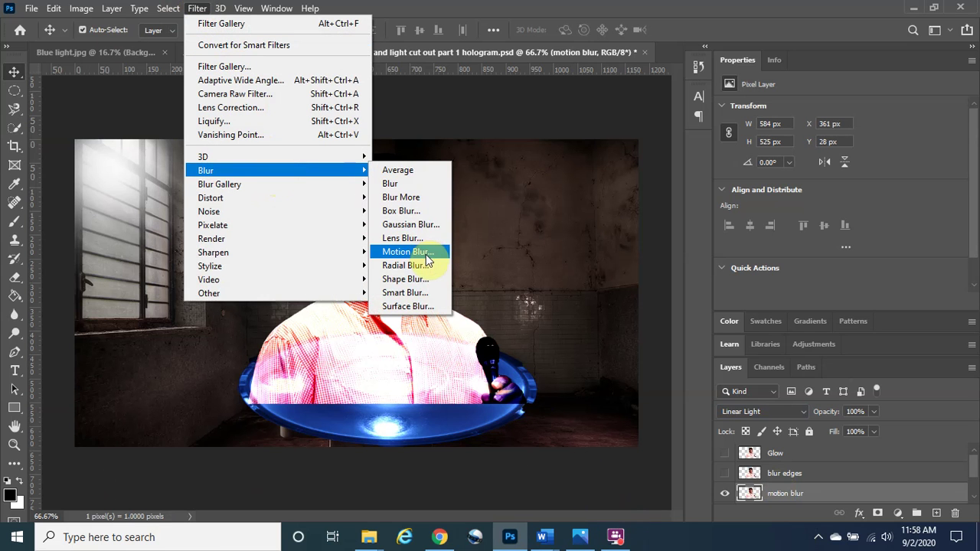
{"action": "left_click", "coordinate": [425, 256]}
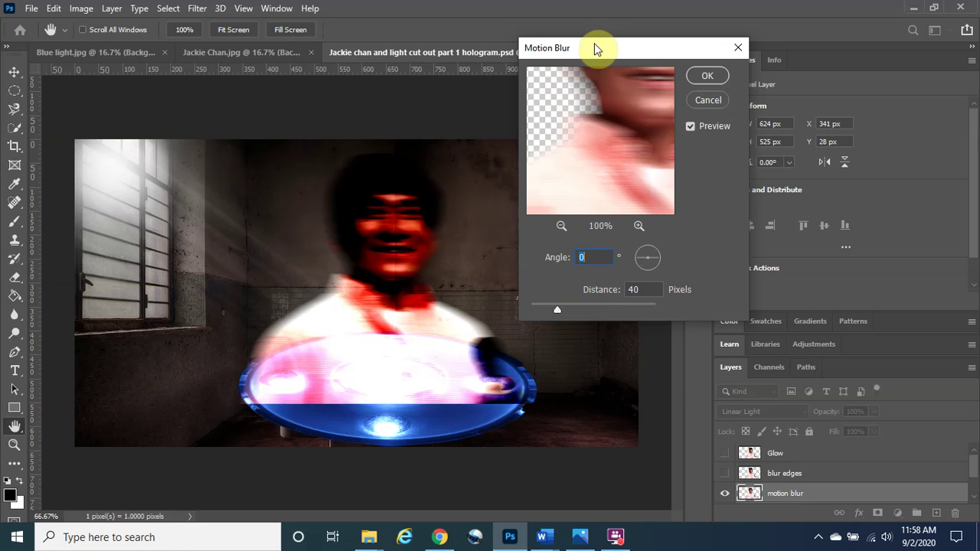
{"action": "left_click_drag", "start_coordinate": [595, 49], "coordinate": [610, 48]}
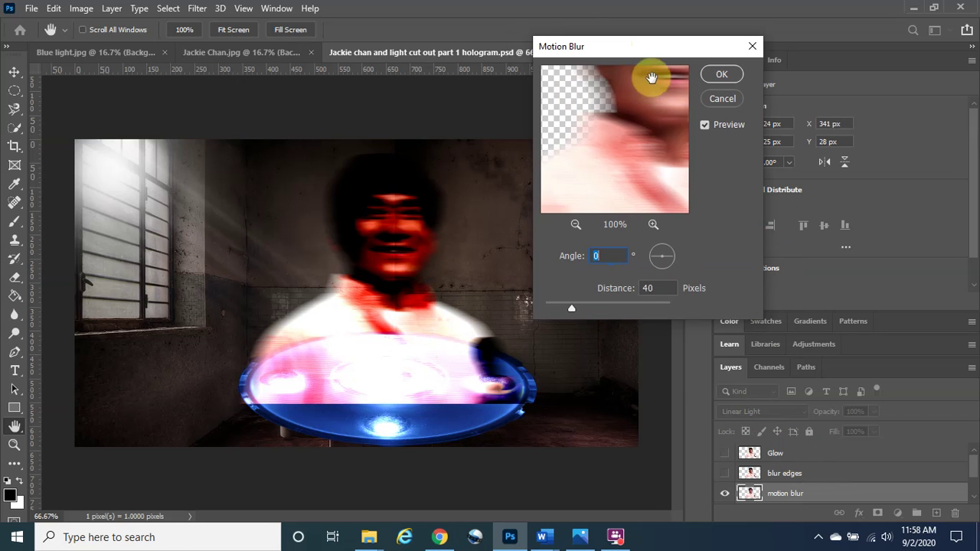
{"action": "left_click_drag", "start_coordinate": [656, 47], "coordinate": [670, 53]}
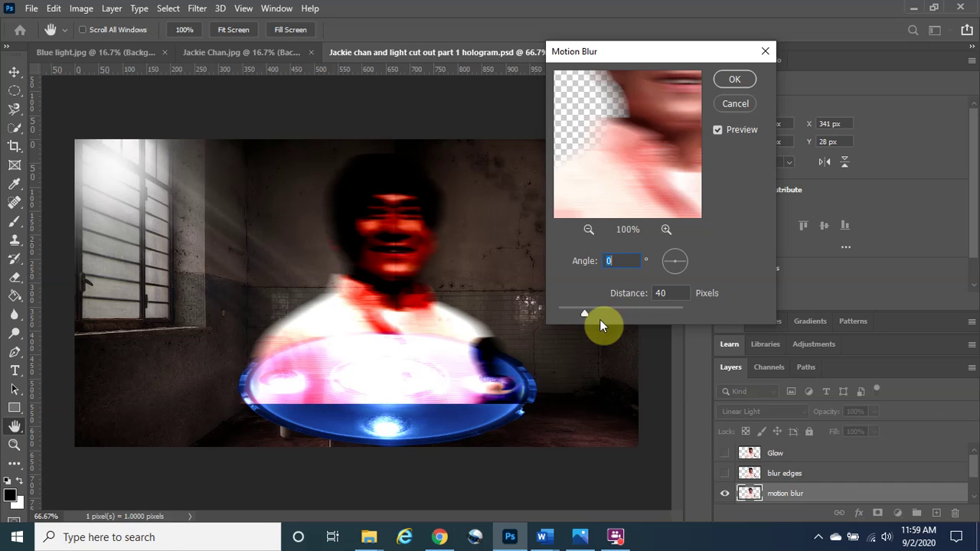
{"action": "left_click", "coordinate": [733, 81]}
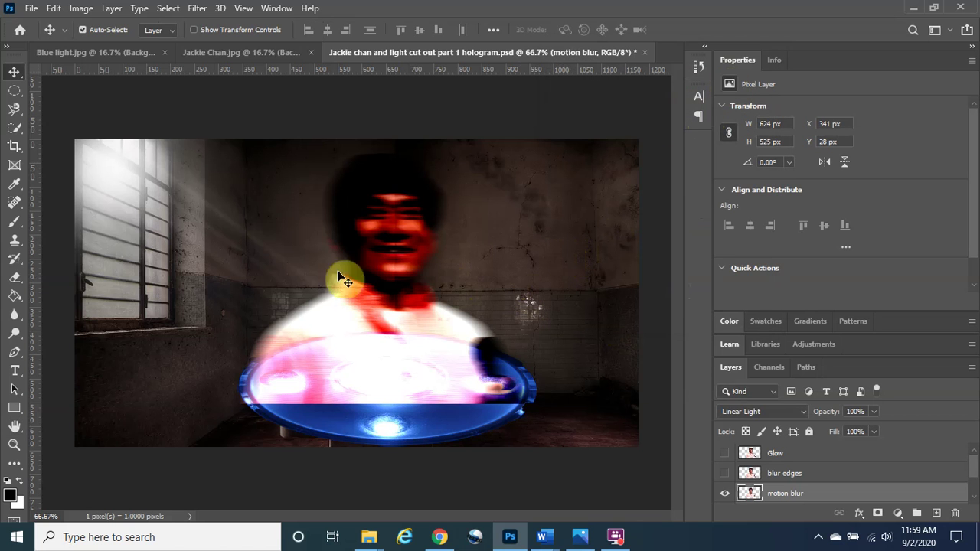
{"action": "key", "text": "alt+Tab"}
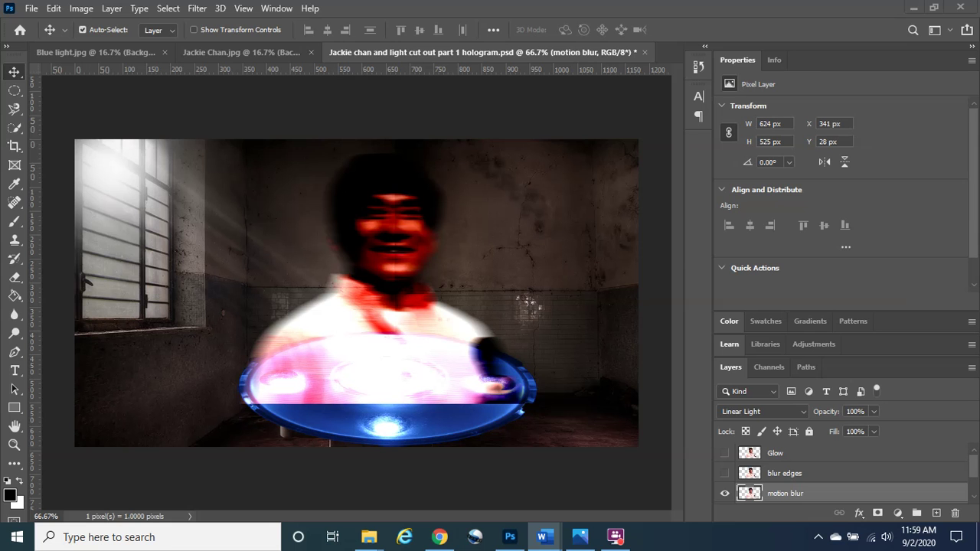
Step: Hide the motion blur layer and show the blur edges layer
{"action": "left_click", "coordinate": [726, 496]}
{"action": "left_click", "coordinate": [725, 496]}
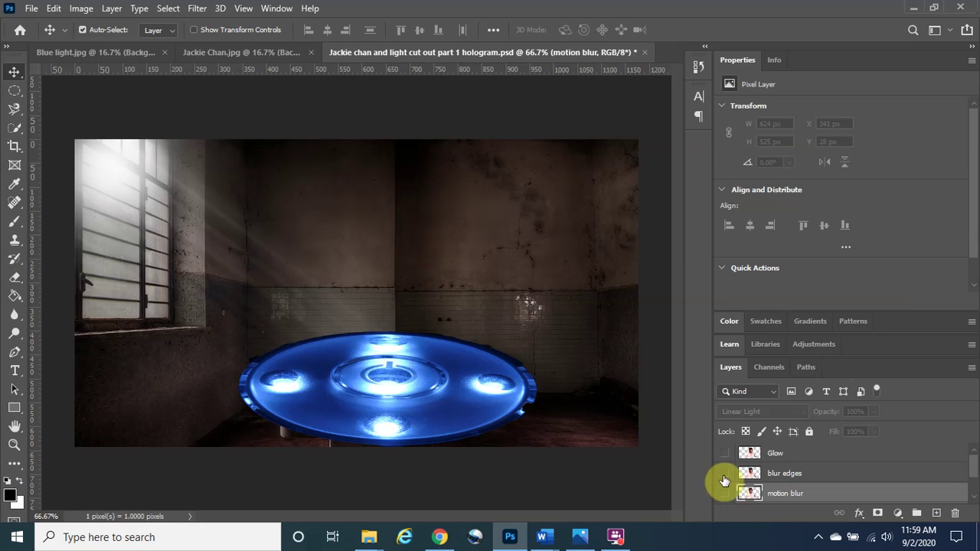
{"action": "left_click", "coordinate": [724, 474]}
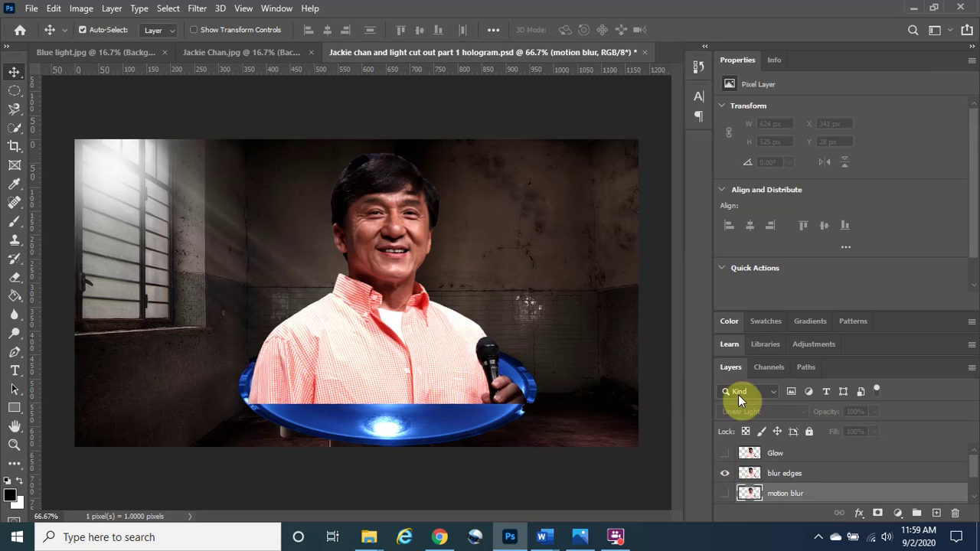
Step: Set the blur edges layer's blend mode to Luminosity
{"action": "left_click", "coordinate": [801, 477]}
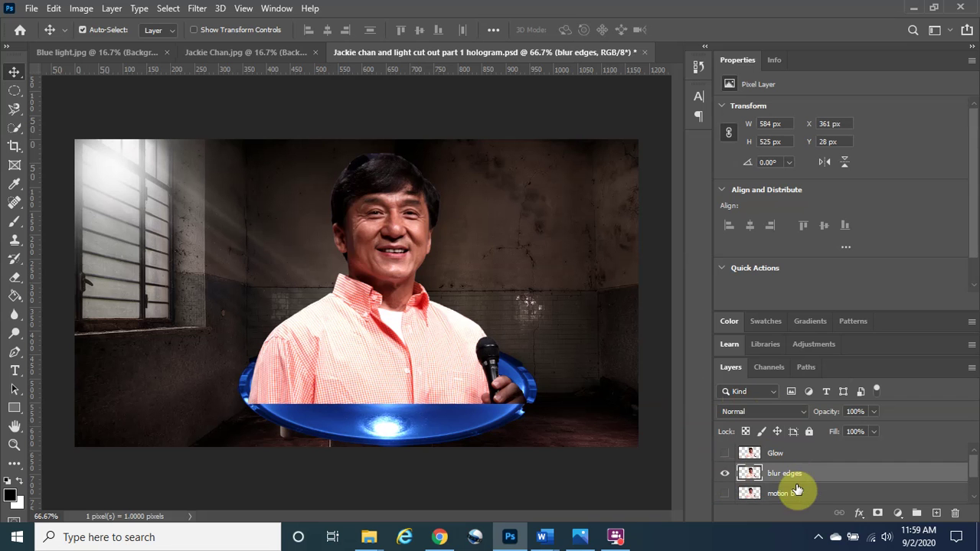
{"action": "left_click", "coordinate": [803, 412]}
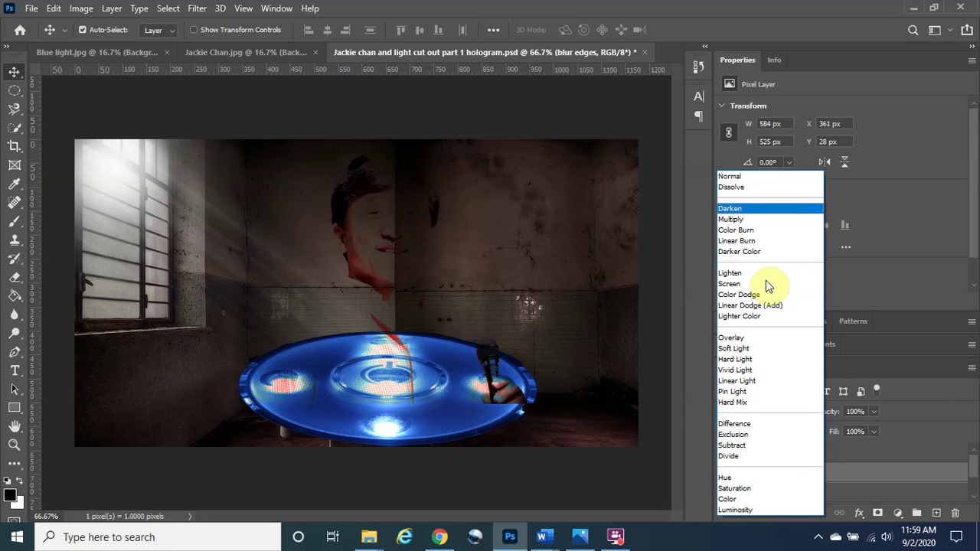
{"action": "left_click", "coordinate": [769, 509]}
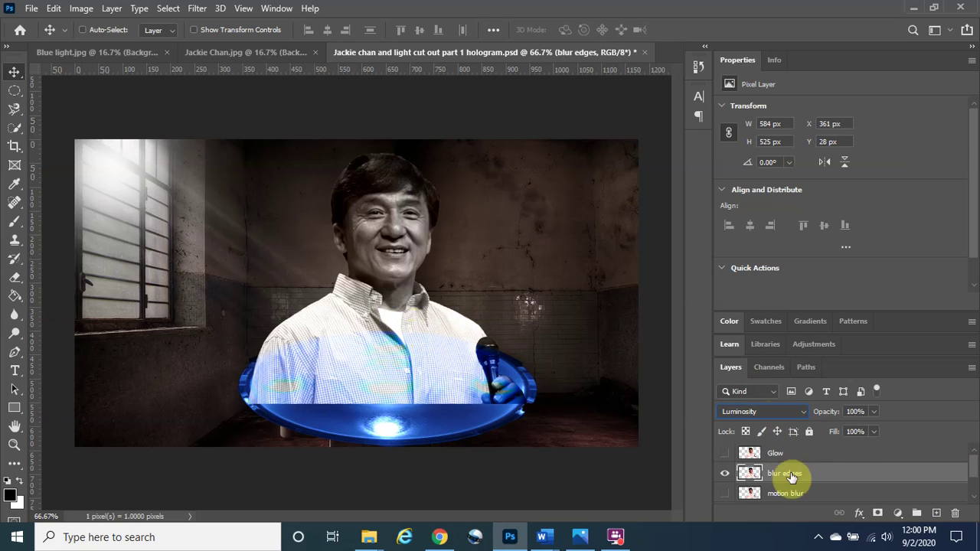
Step: Load the blur edges layer's portrait outline as a selection and contract it by 10 pixels
{"action": "left_click", "coordinate": [751, 476], "text": "ctrl"}
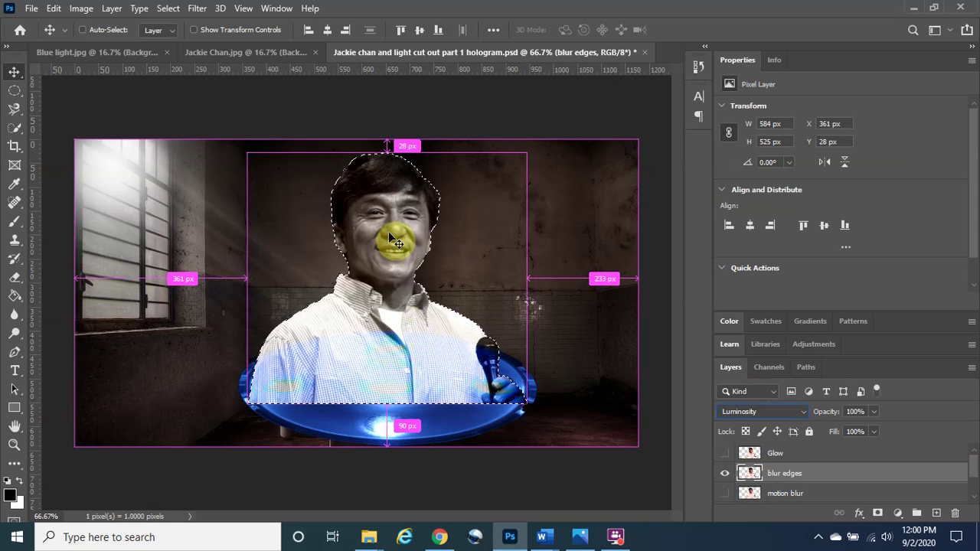
{"action": "key", "text": "ctrl"}
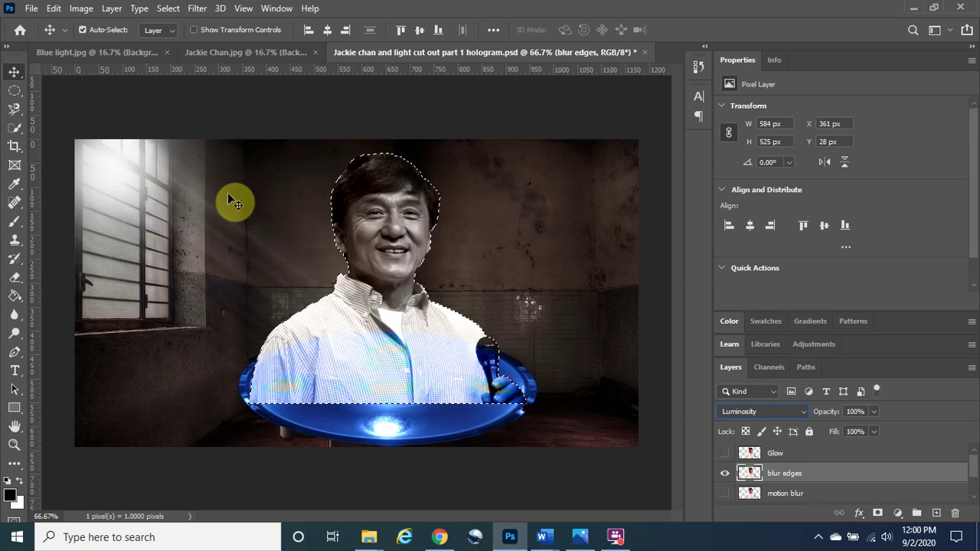
{"action": "left_click", "coordinate": [169, 9]}
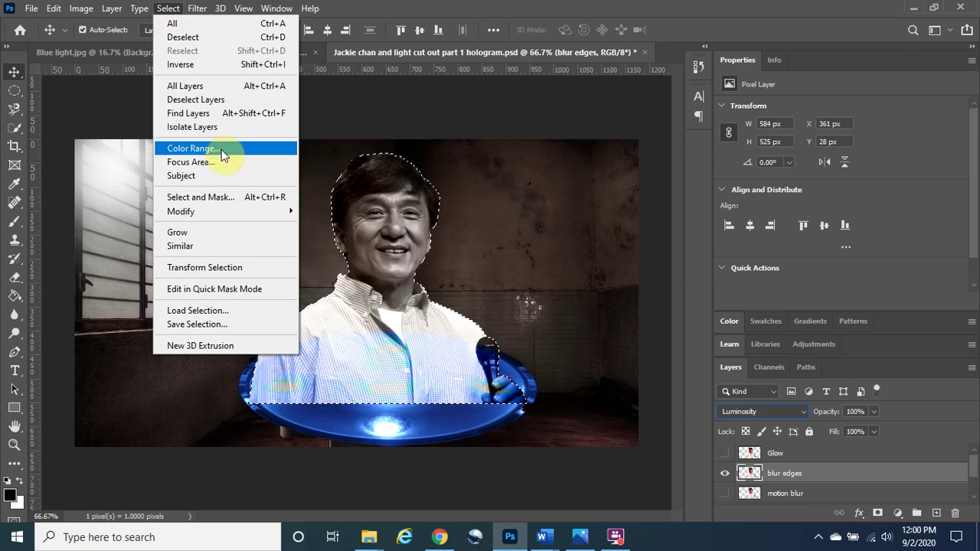
{"action": "mouse_move", "coordinate": [233, 212]}
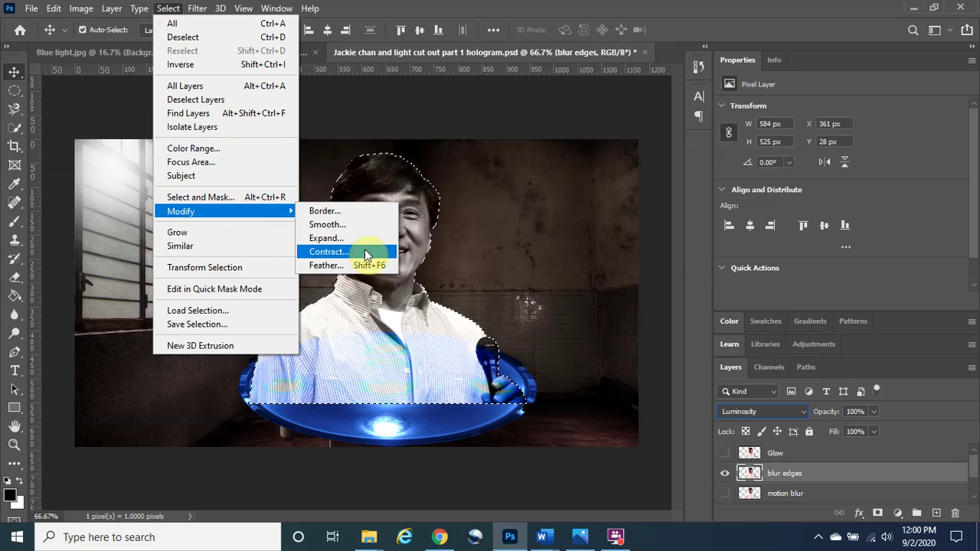
{"action": "left_click", "coordinate": [365, 250]}
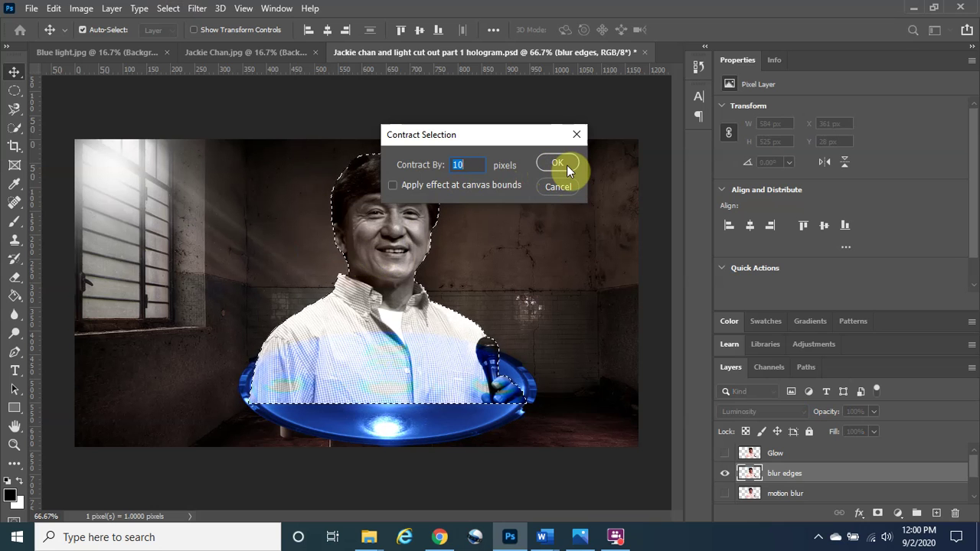
{"action": "left_click", "coordinate": [559, 164]}
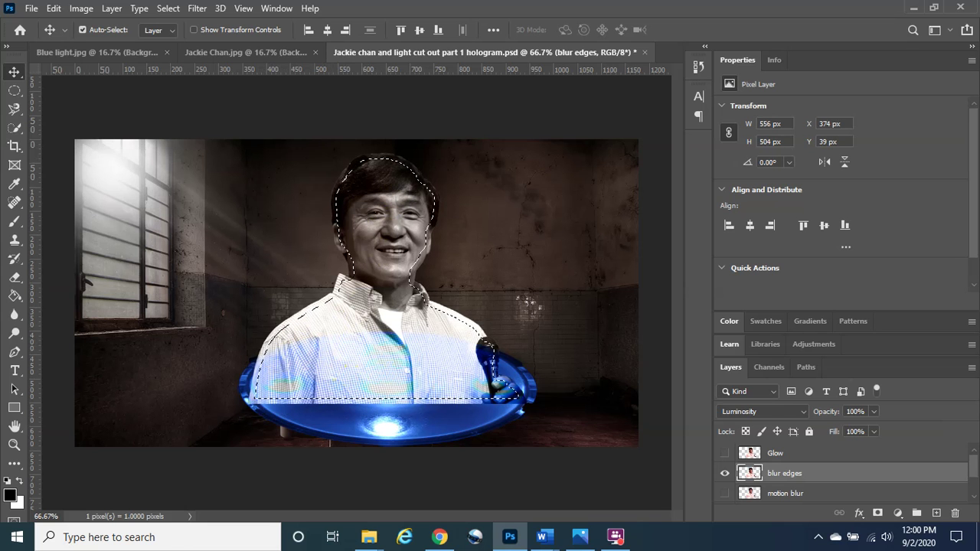
Step: Feather the contracted portrait selection with a radius of 10 pixels
{"action": "left_click", "coordinate": [194, 8]}
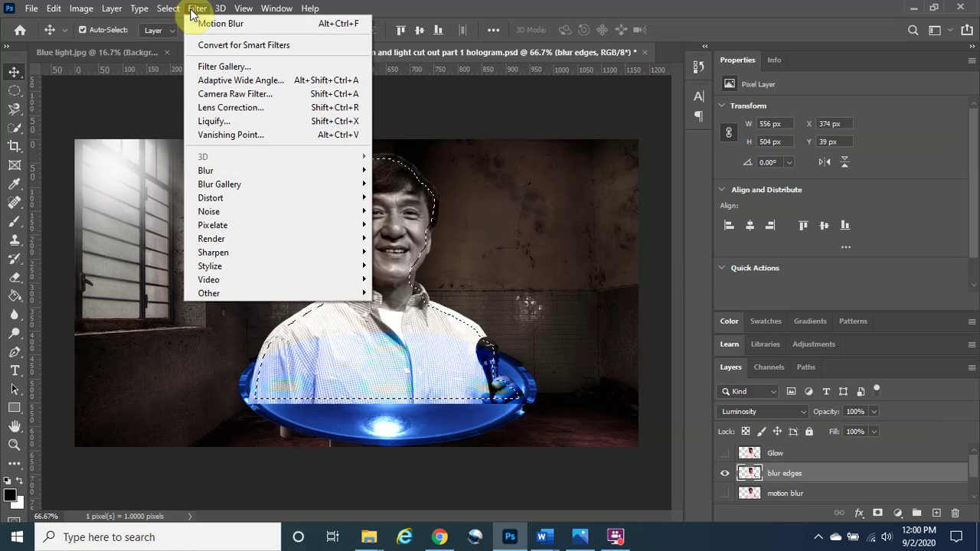
{"action": "mouse_move", "coordinate": [330, 174]}
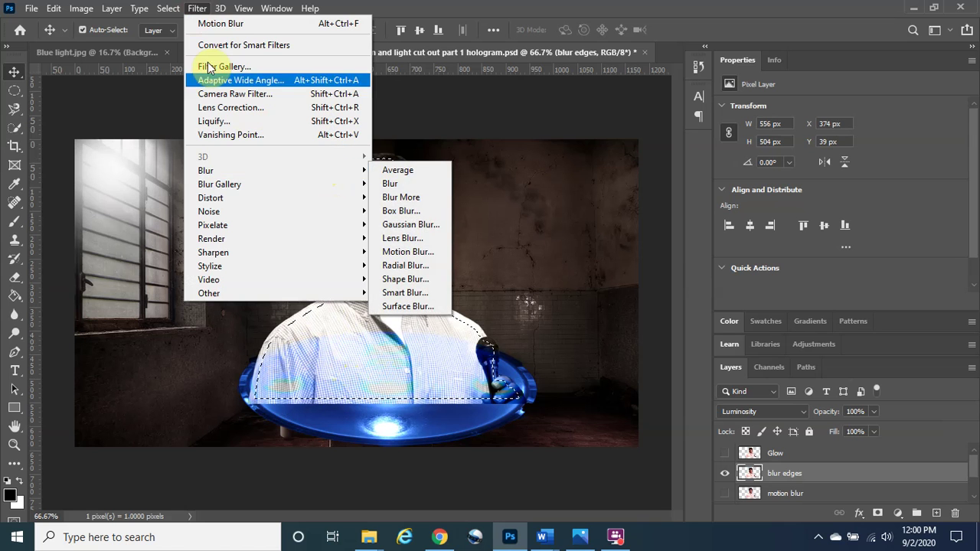
{"action": "mouse_move", "coordinate": [167, 8]}
{"action": "mouse_move", "coordinate": [239, 213]}
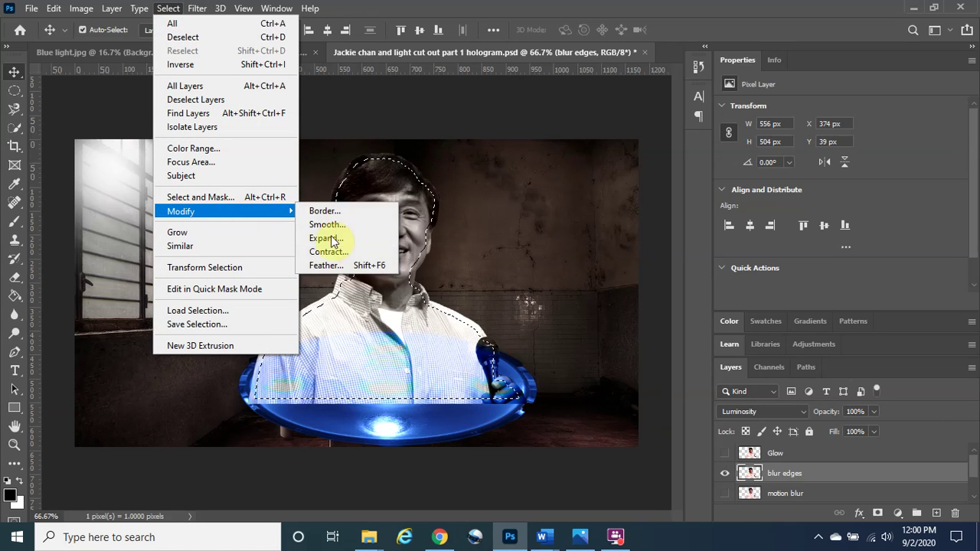
{"action": "left_click", "coordinate": [359, 265]}
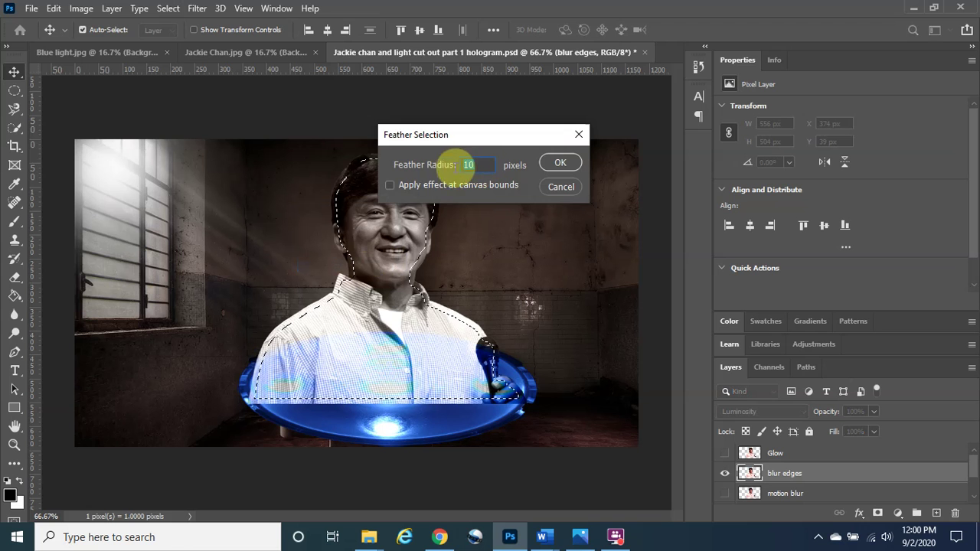
{"action": "left_click", "coordinate": [559, 163]}
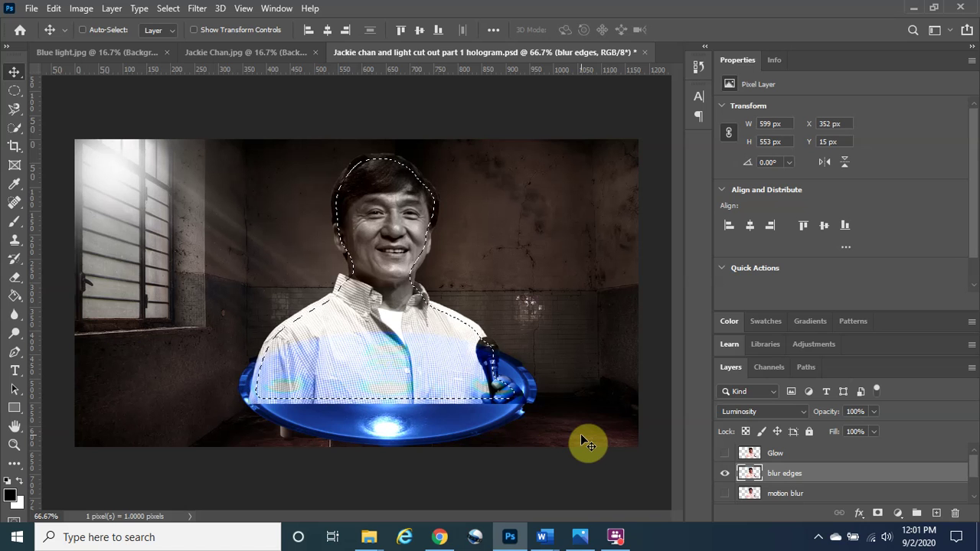
Step: Invert the feathered selection to cover everything outside the contracted portrait outline
{"action": "key", "text": "ctrl+a"}
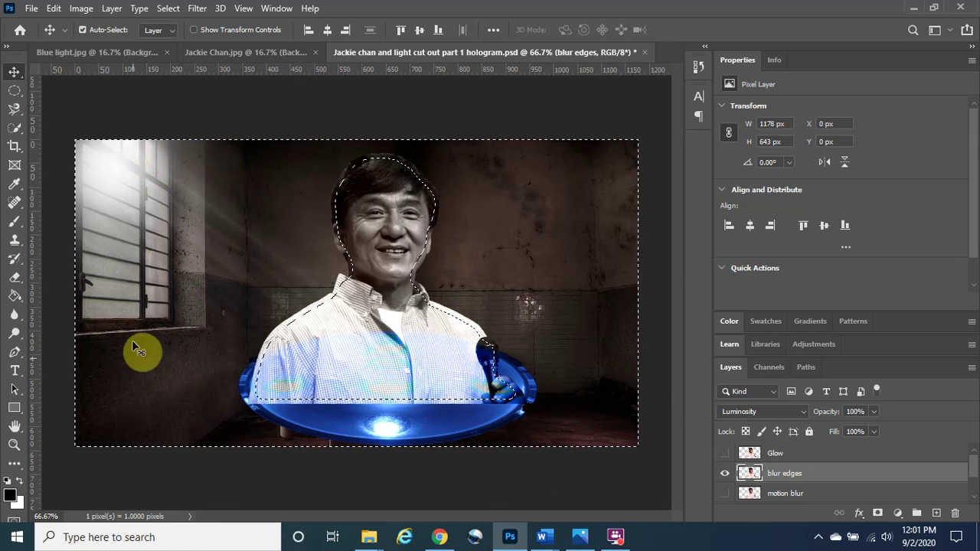
{"action": "left_click", "coordinate": [514, 282]}
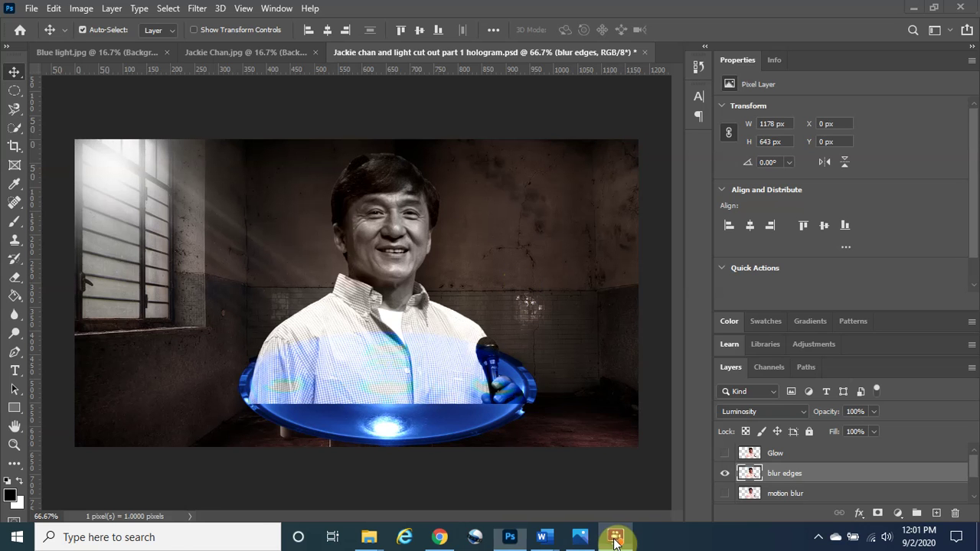
{"action": "left_click", "coordinate": [385, 250]}
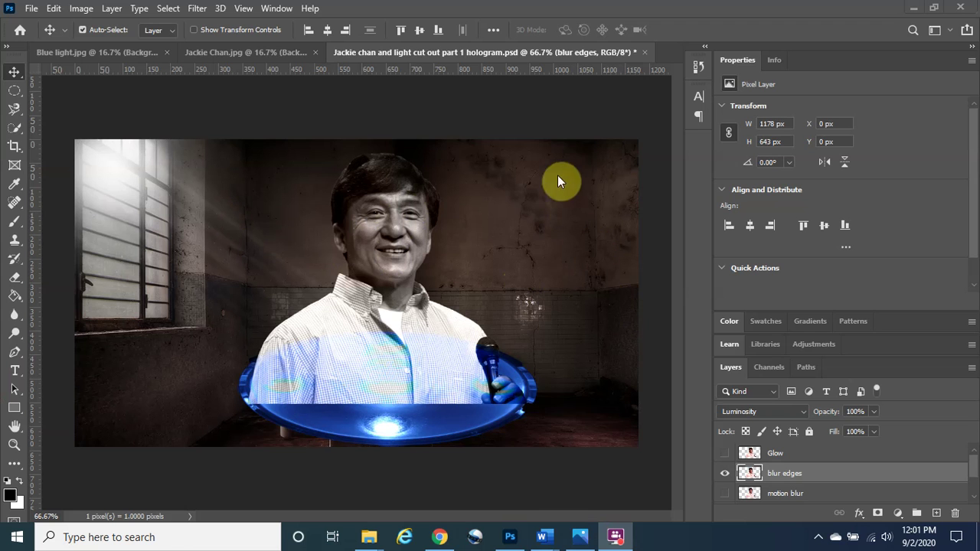
{"action": "key", "text": "ctrl+shift+i"}
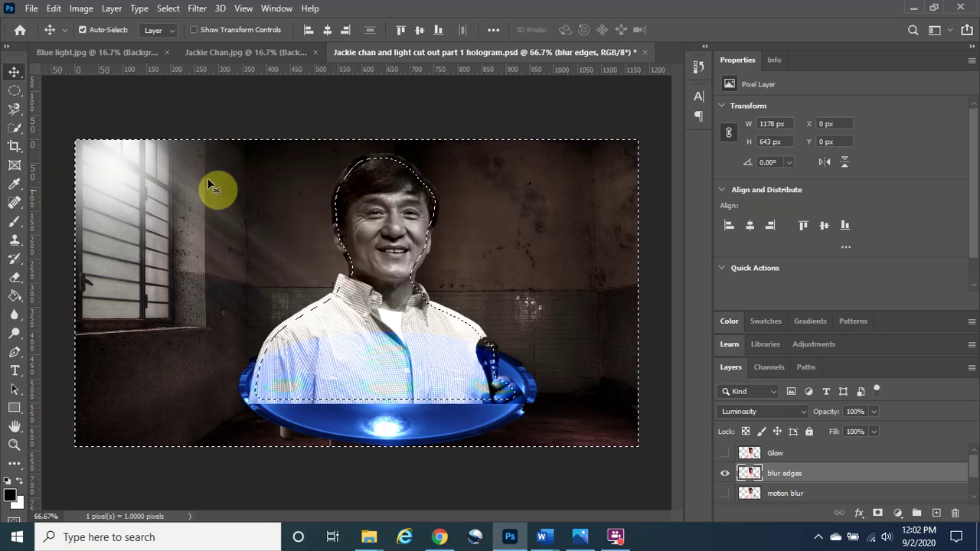
Step: Save the document on the computer as a new Photoshop file named "Jackie chan hologram part 2" in the Main content folder
{"action": "left_click", "coordinate": [31, 7]}
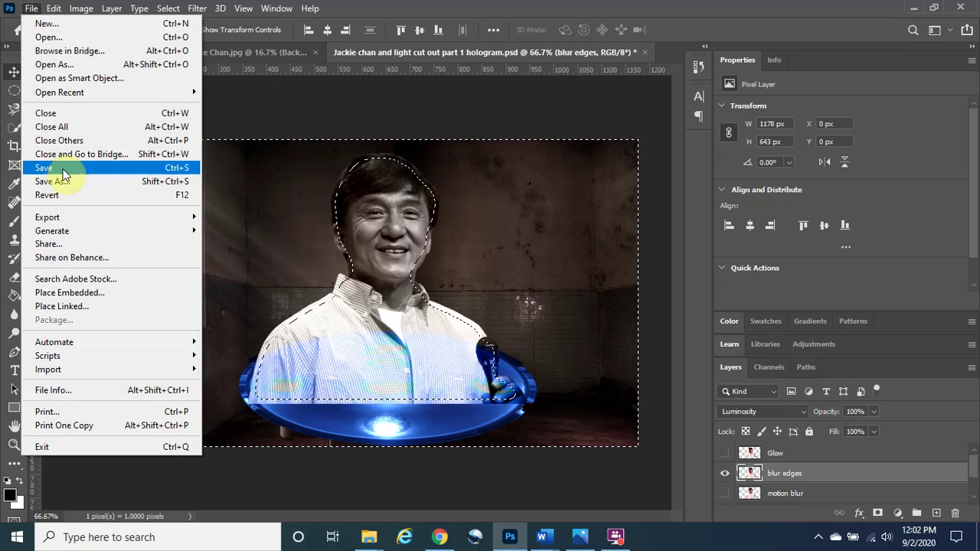
{"action": "left_click", "coordinate": [68, 184]}
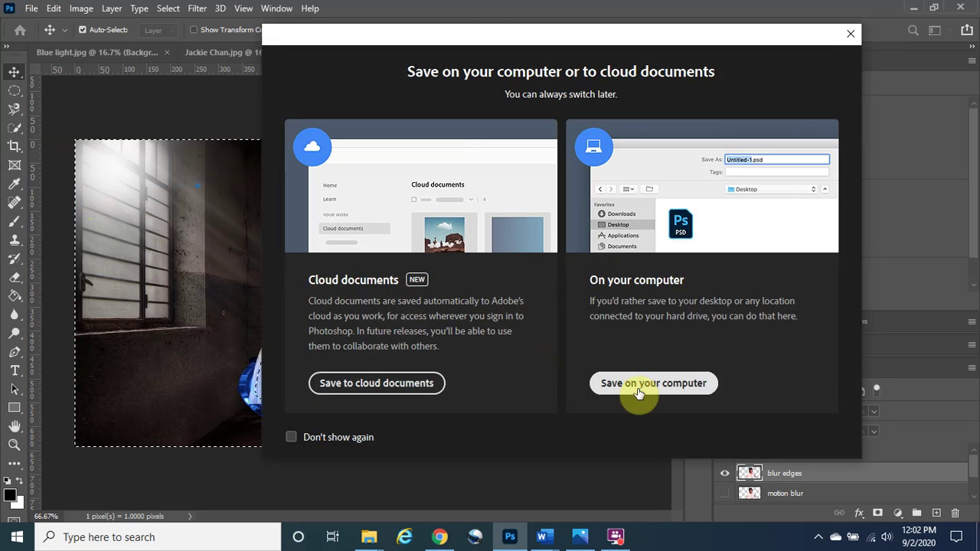
{"action": "left_click", "coordinate": [636, 380]}
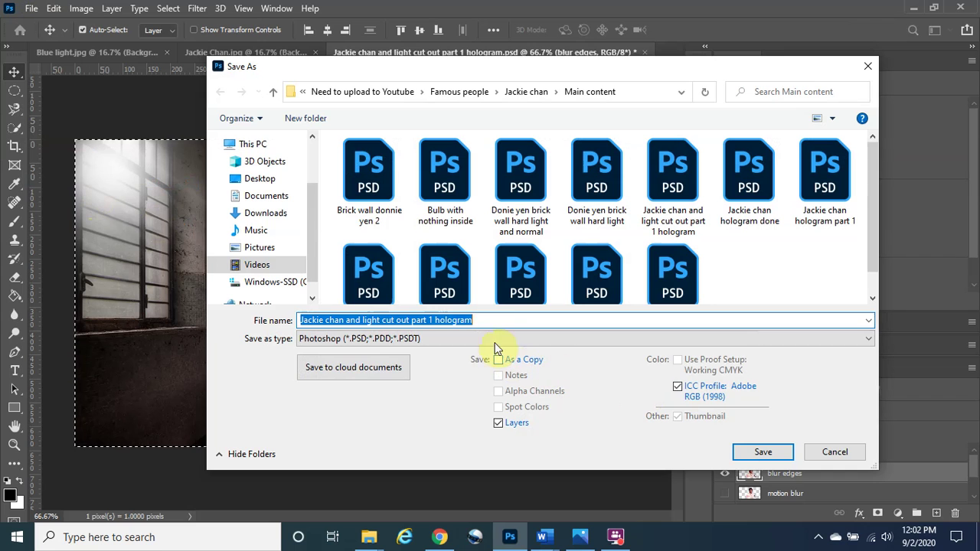
{"action": "left_click", "coordinate": [495, 321]}
{"action": "left_click", "coordinate": [346, 320]}
{"action": "key", "text": "shift+End"}
{"action": "key", "text": "Delete"}
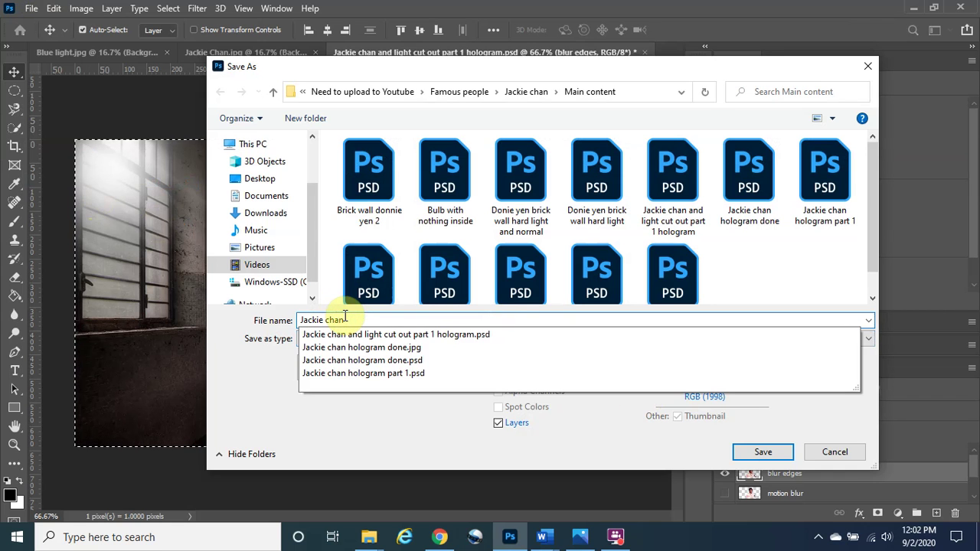
{"action": "type", "text": "hologram "}
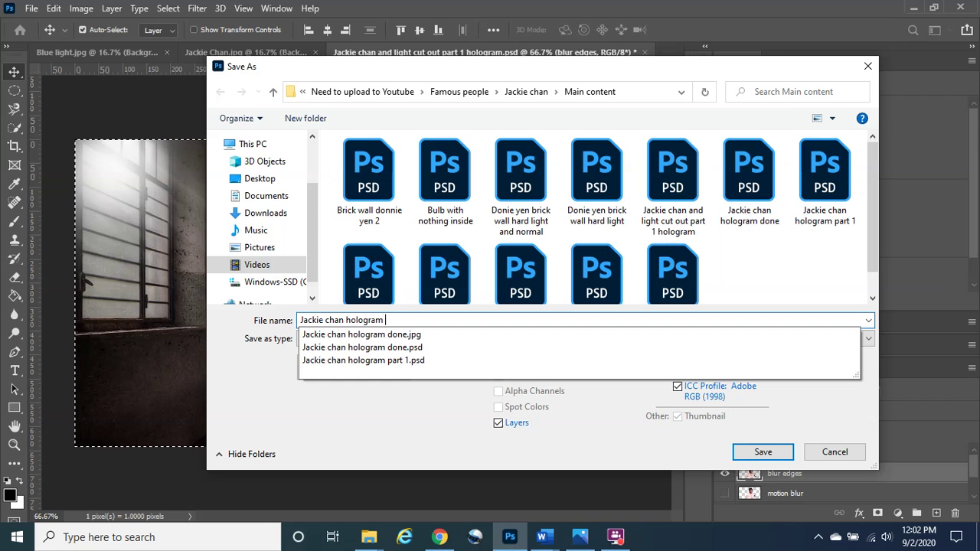
{"action": "type", "text": "part 2"}
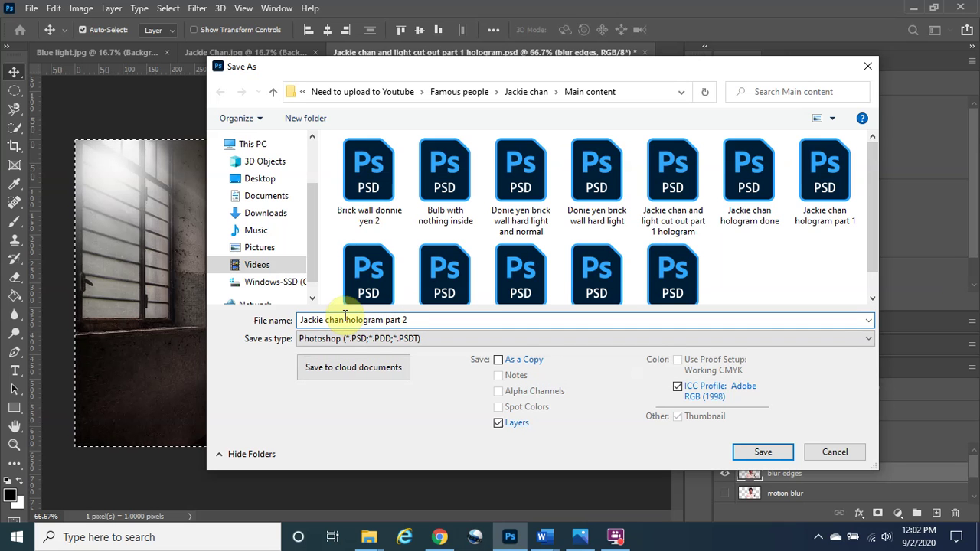